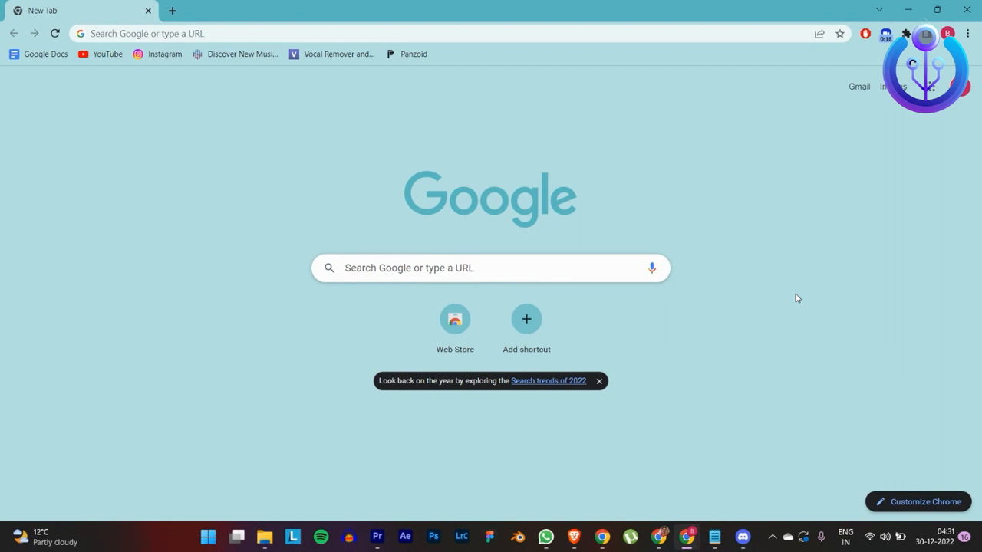
Step: Search Google for "metasuite facebook"
click(243, 35)
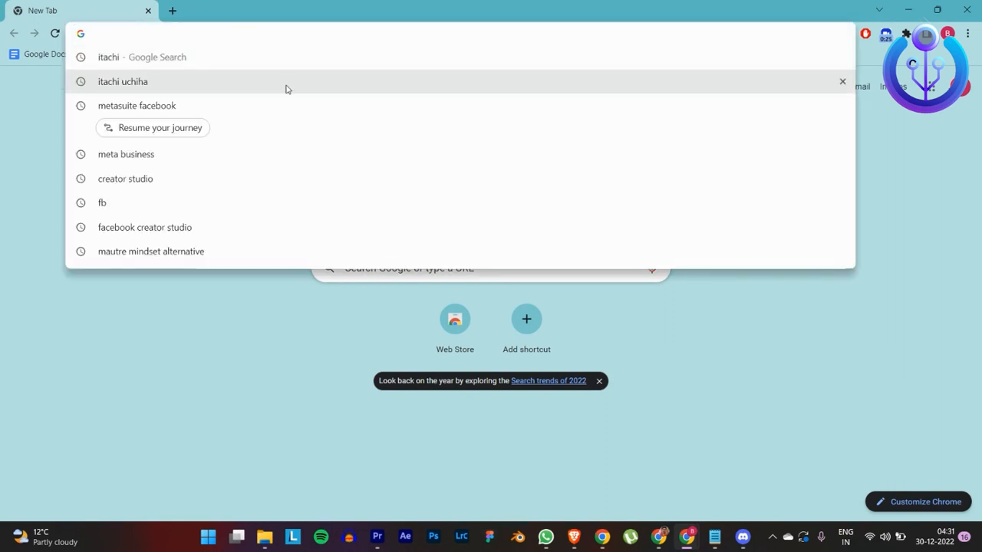
text(metas)
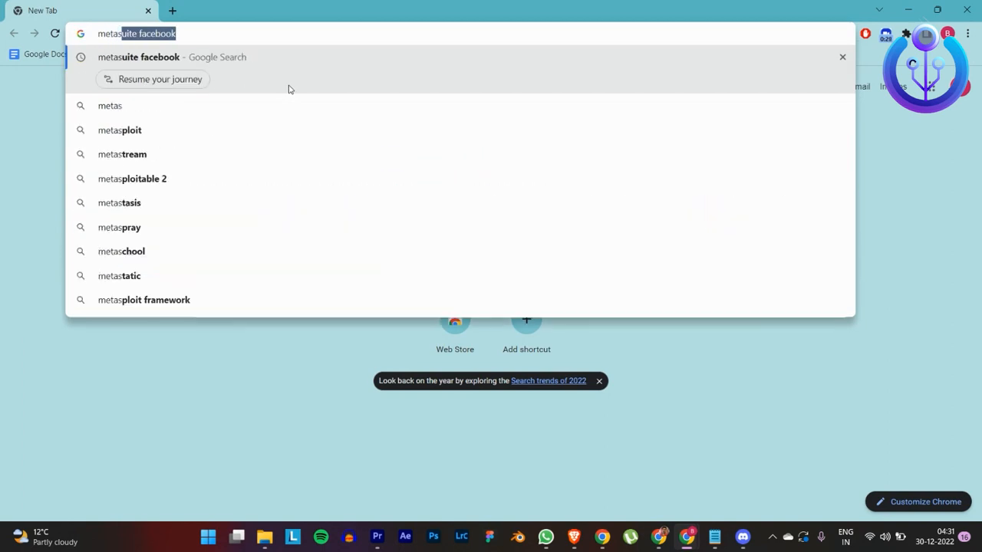
key(Return)
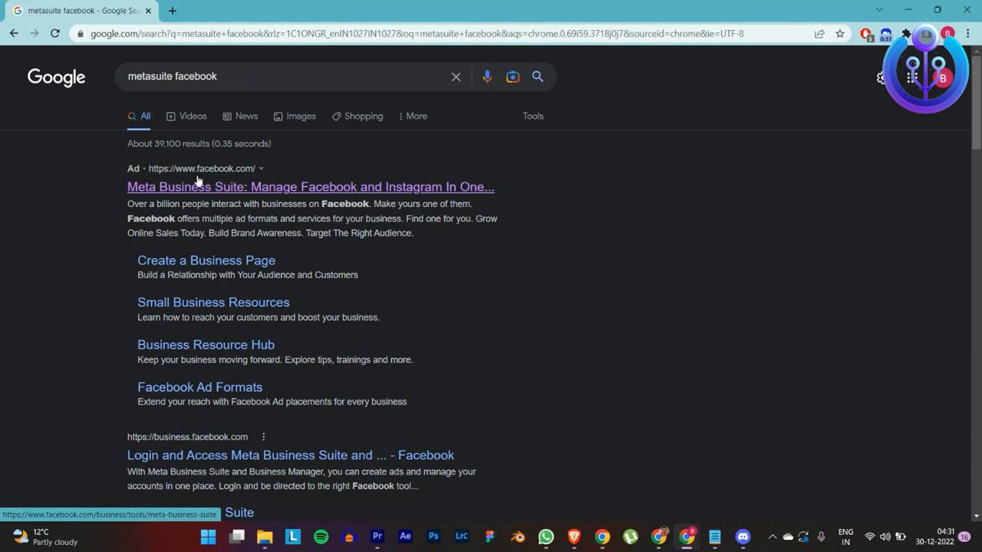
Step: Open the Meta Business Suite page from the search results and go on to the Business Suite home
click(236, 188)
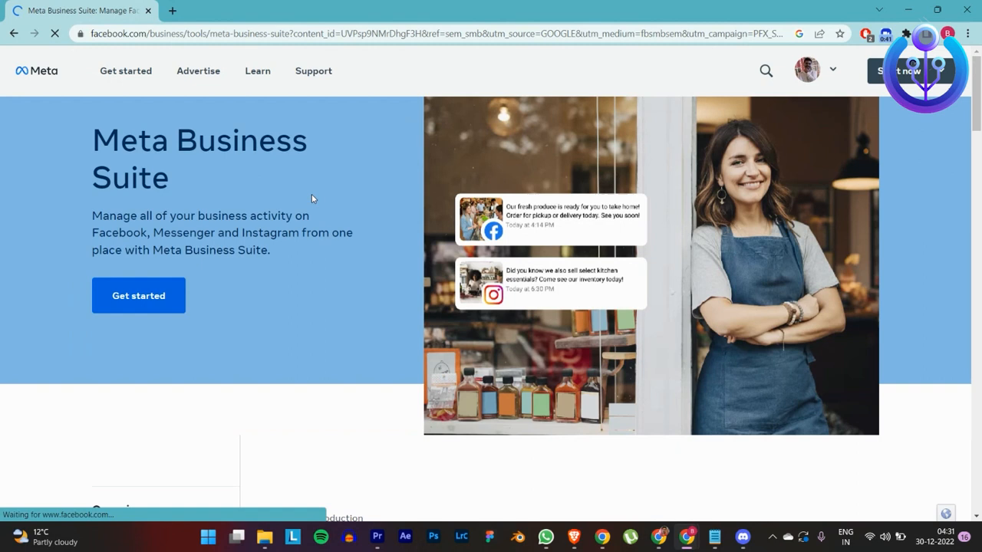
scroll(312, 195, down, 4)
scroll(314, 197, down, 10)
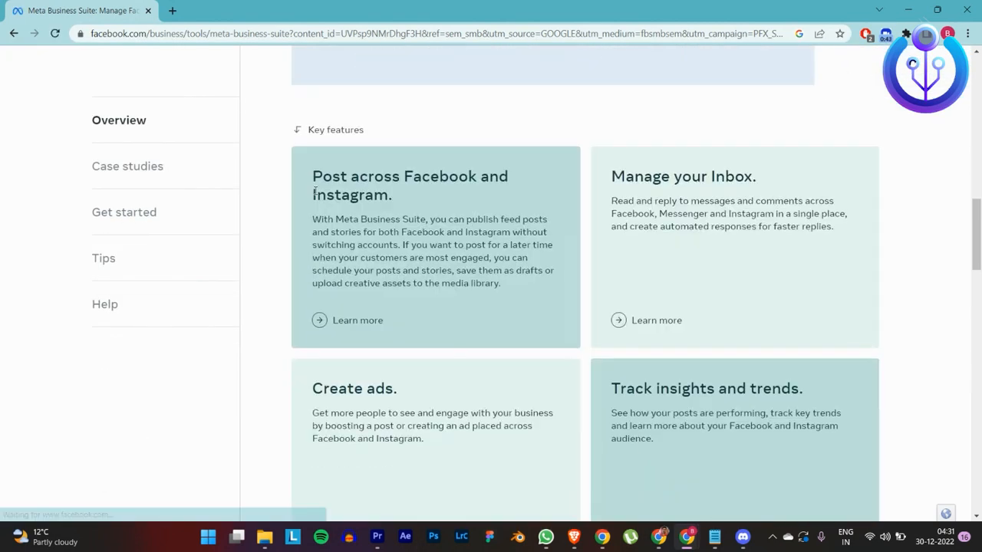
scroll(316, 193, up, 2)
scroll(315, 192, up, 10)
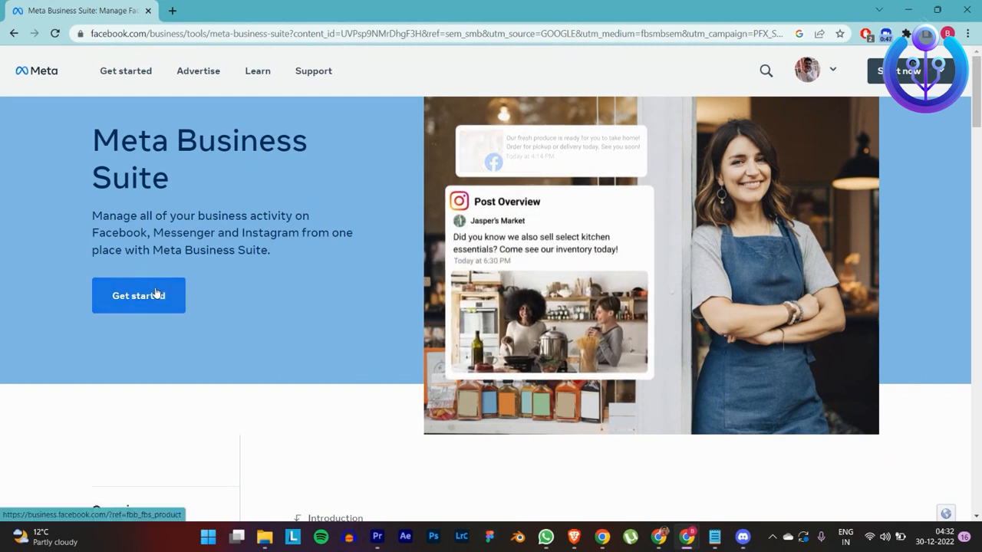
click(156, 293)
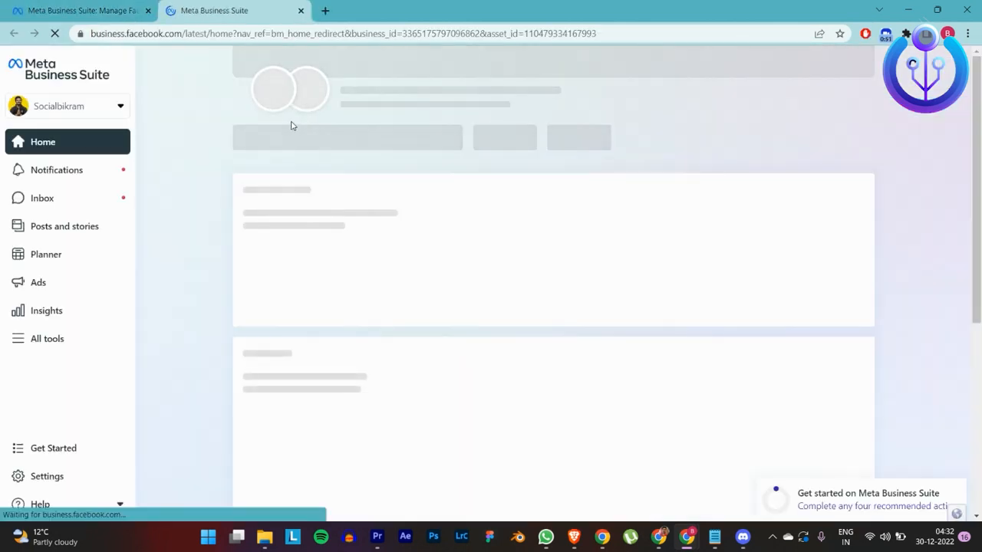
Step: Start creating a new post from the Business Suite home
scroll(199, 131, up, 3)
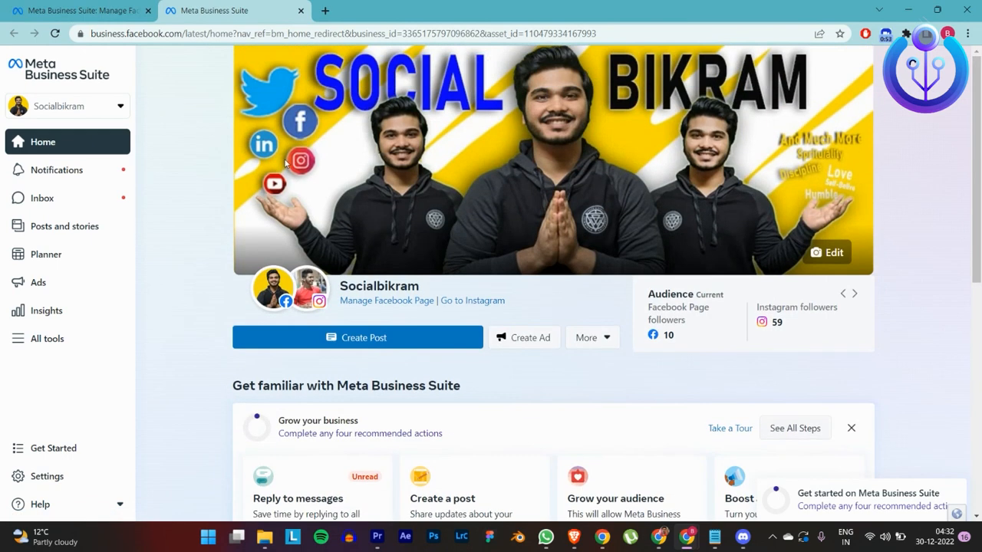
mouse_move(279, 296)
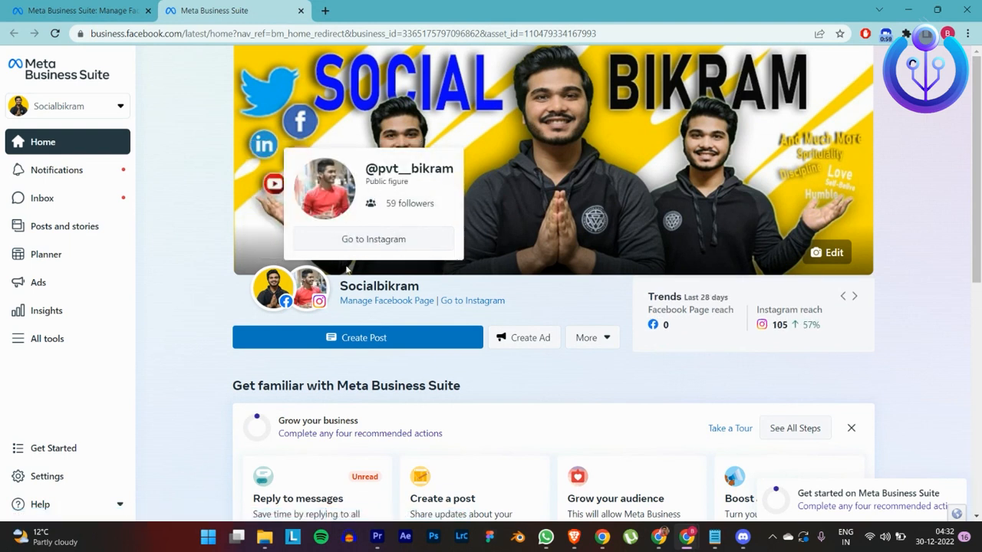
click(326, 343)
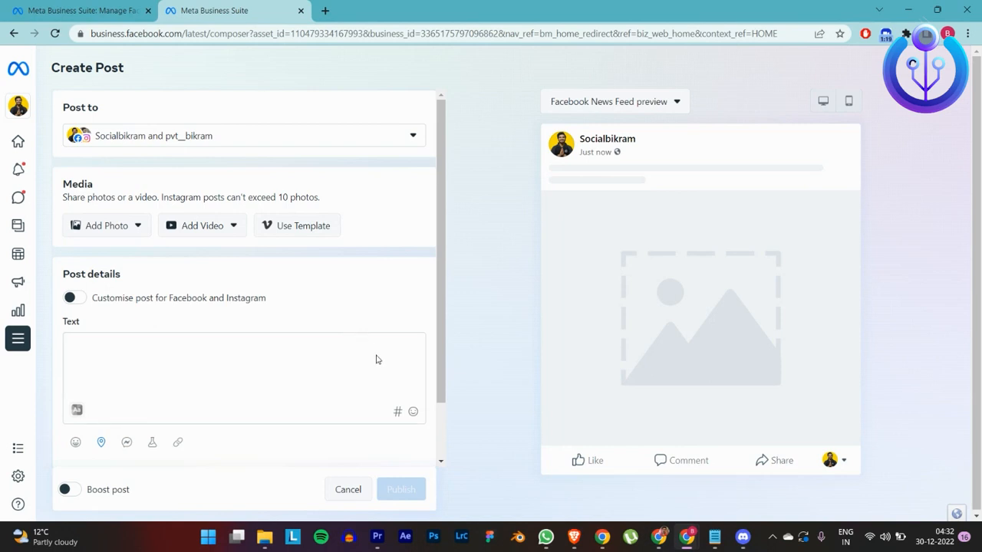
Step: Set the post to go only to the Instagram account by deselecting the Facebook page
click(381, 137)
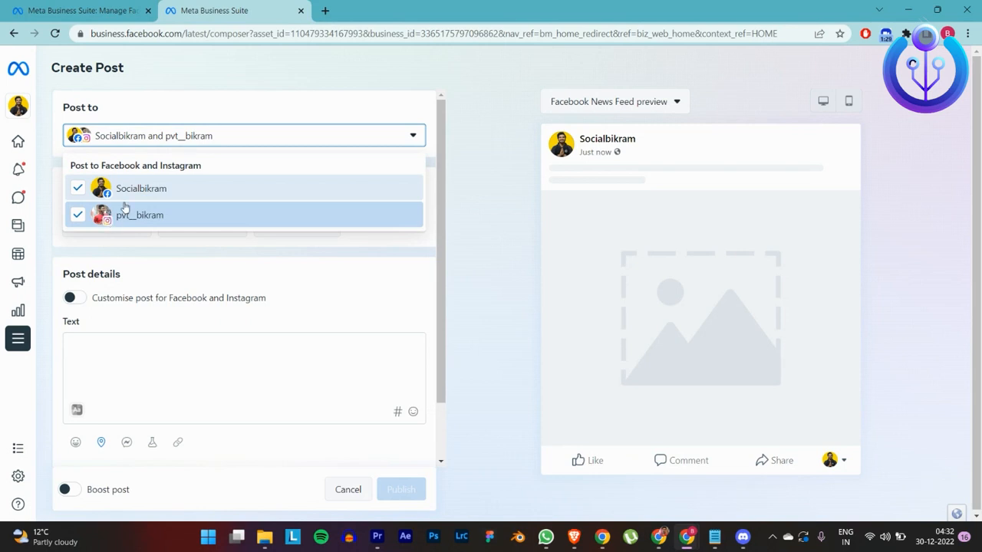
click(77, 189)
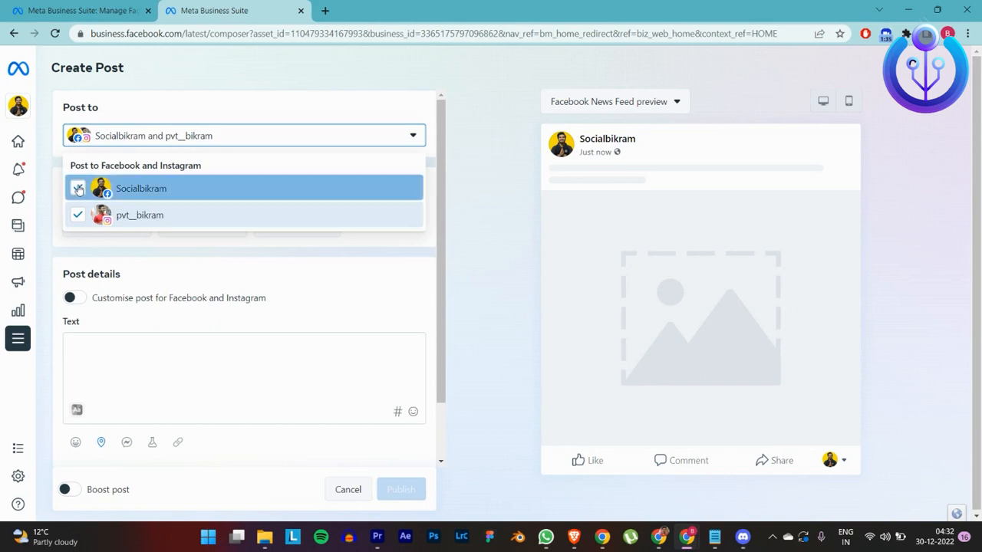
click(453, 167)
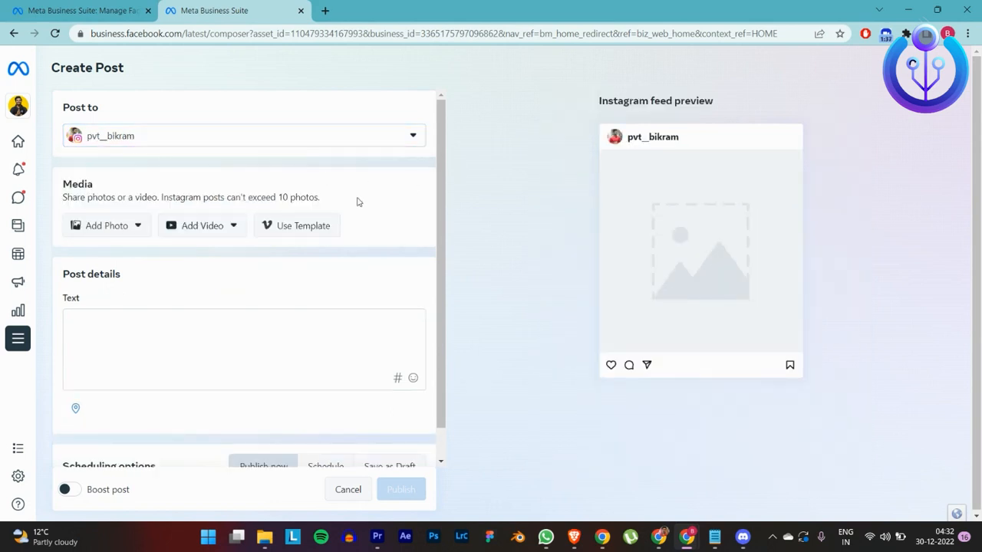
Step: Upload the Screenshot image from the Desktop as the post's photo
click(136, 233)
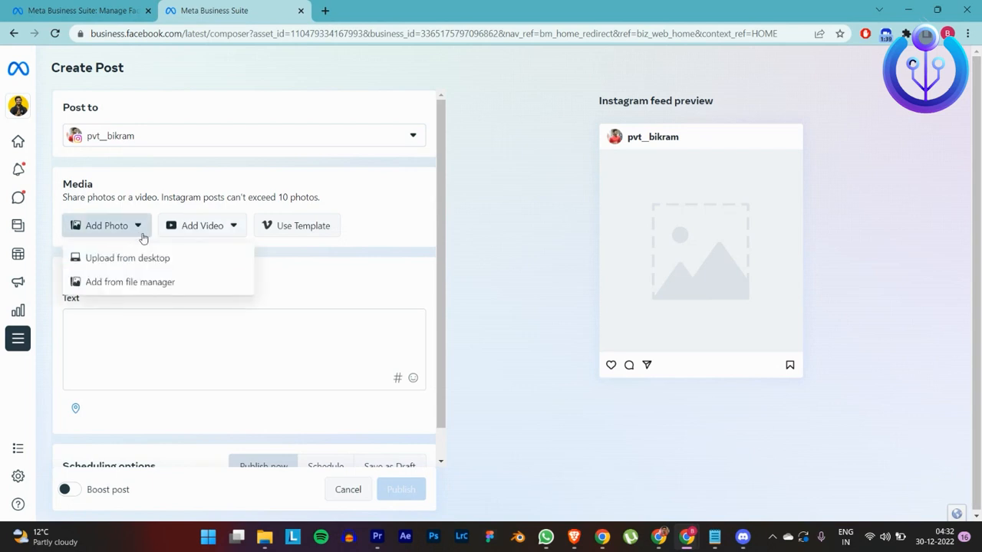
click(156, 257)
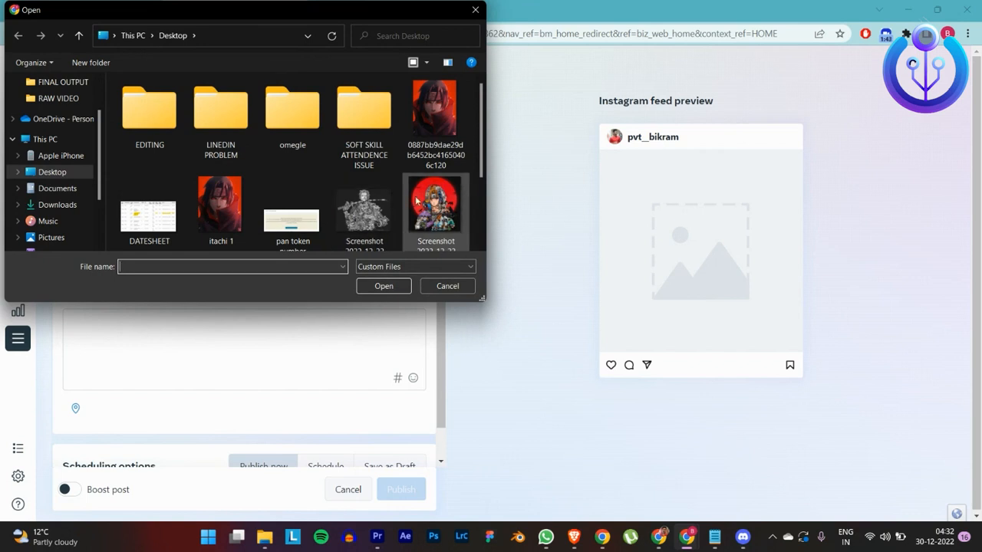
double_click(429, 203)
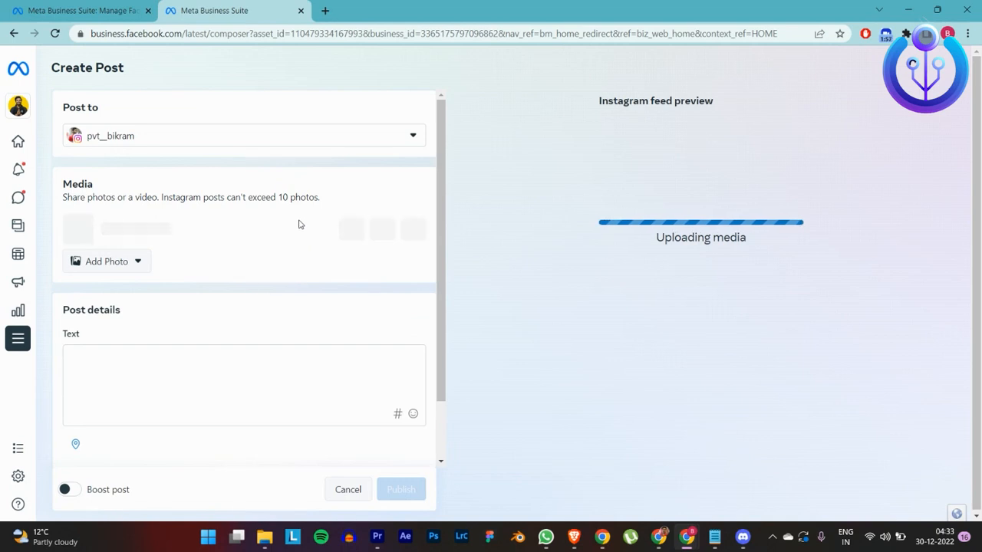
drag(158, 197, 173, 195)
click(174, 195)
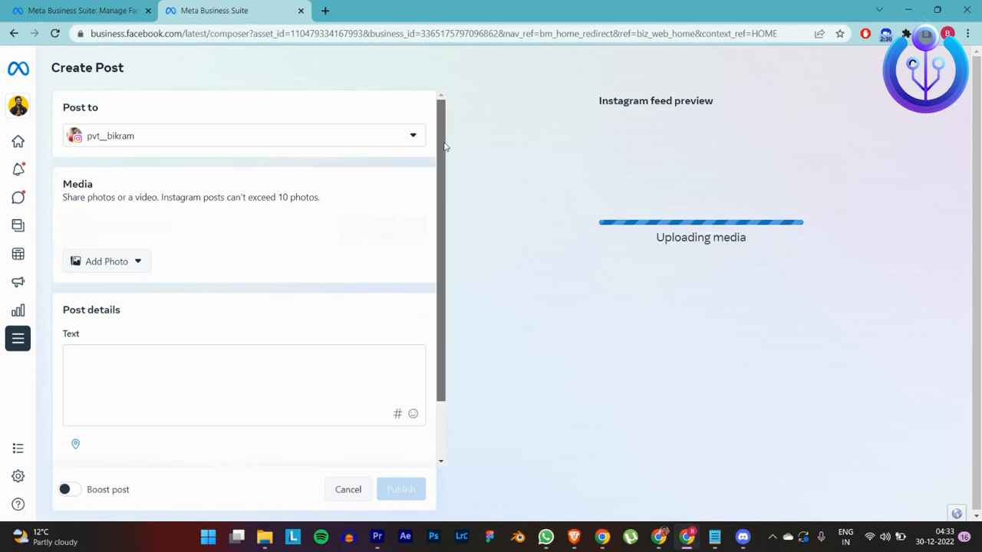
drag(443, 146, 470, 123)
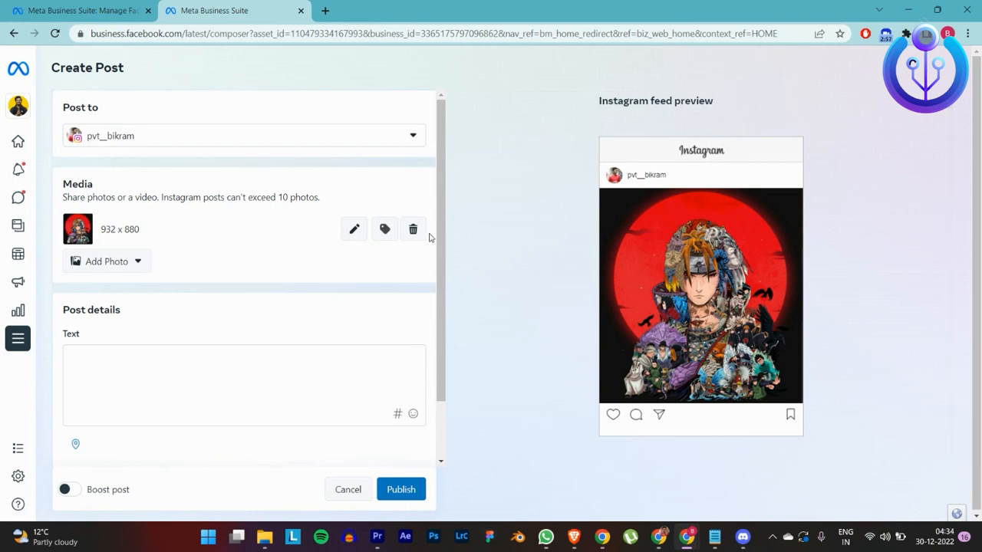
Step: Write "itachi uchiha" as the first line of the post text
click(282, 358)
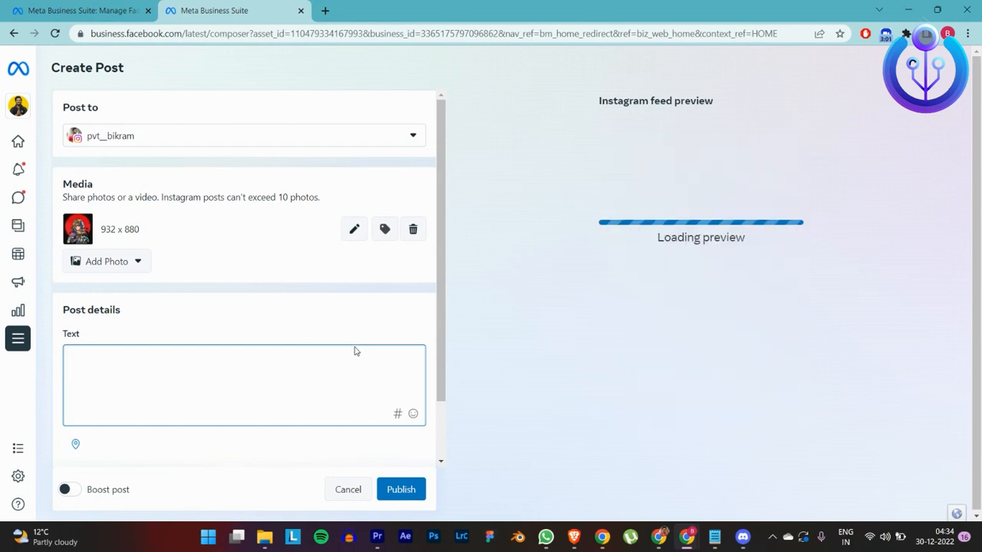
text(it)
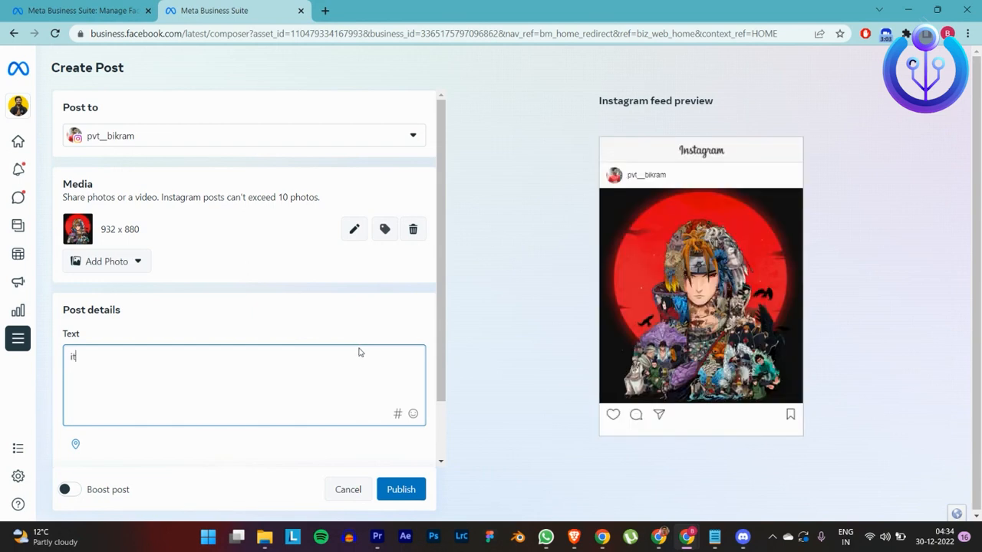
text(achi uchiha)
key(Return)
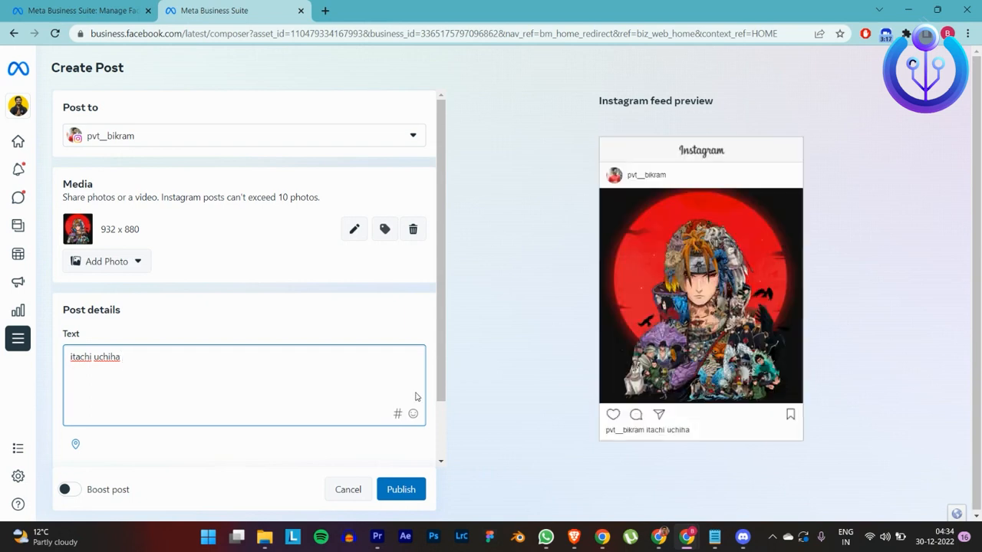
Step: Add the hashtag #itach on the next line of the post text
text(#itachi)
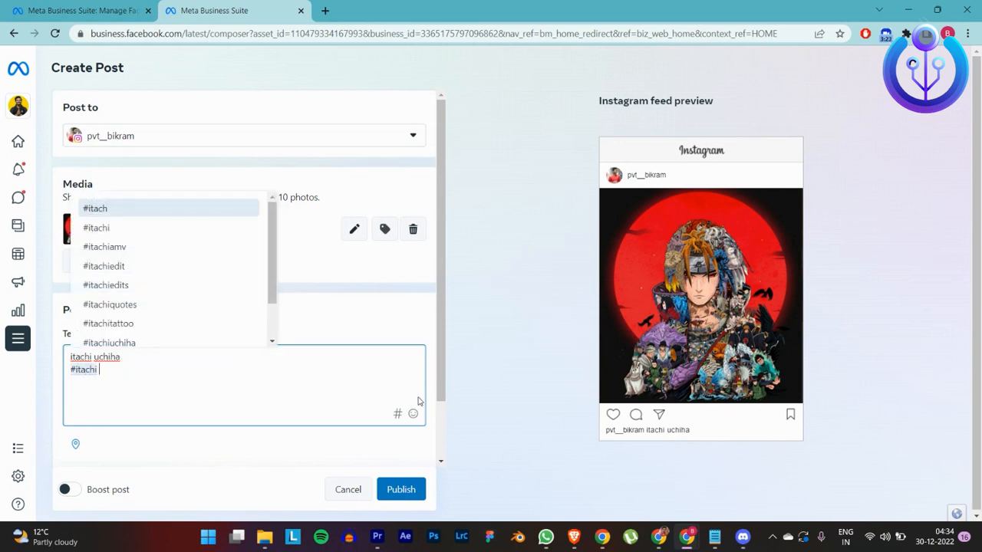
key(Return)
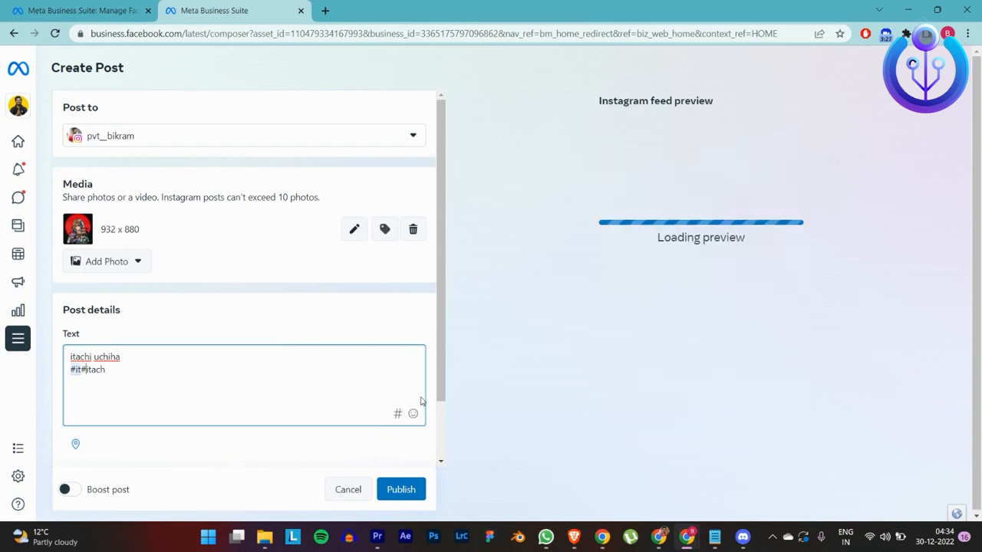
key(BackSpace)
key(BackSpace)
key(BackSpace)
key(BackSpace)
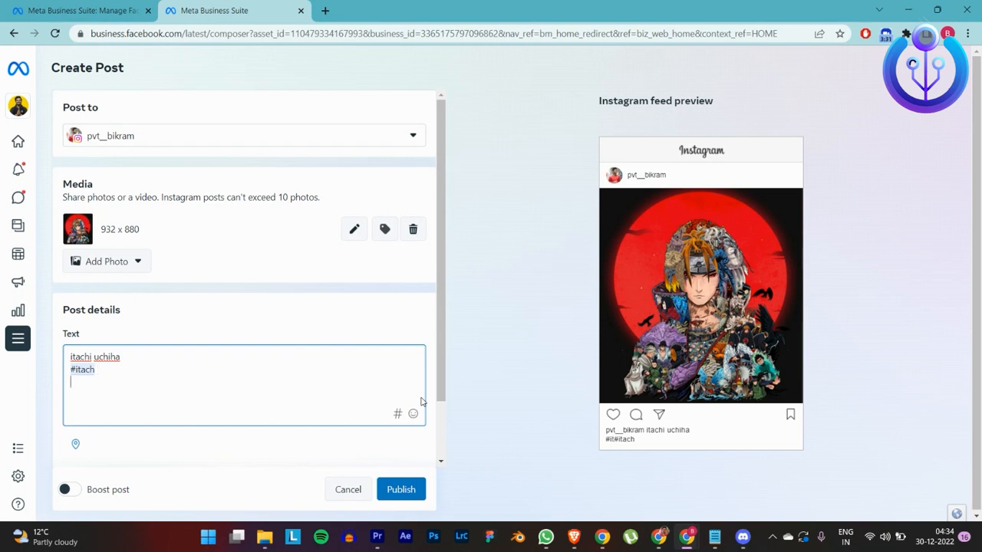
Step: Add the hashtags #naruto and #anime on separate lines of the post text
text(#narut)
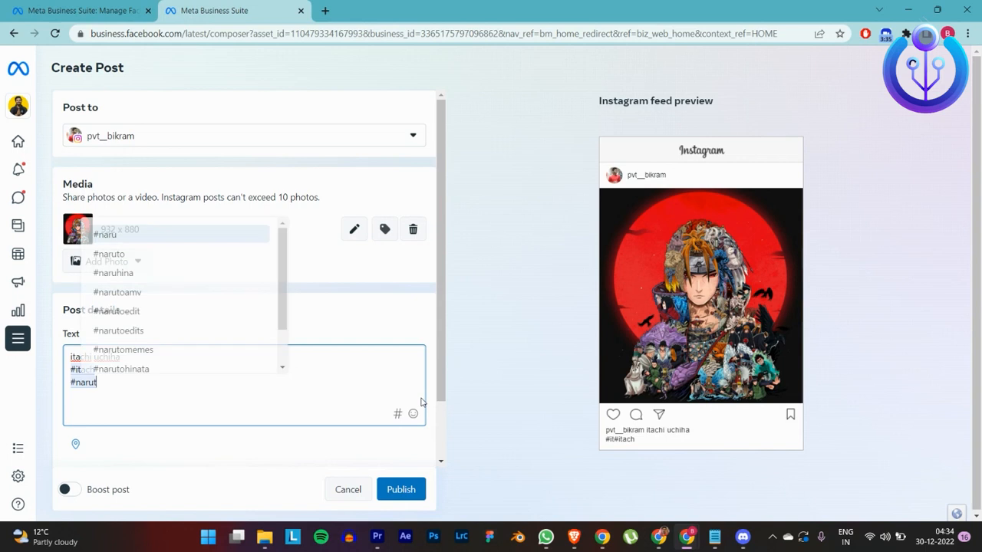
text(o)
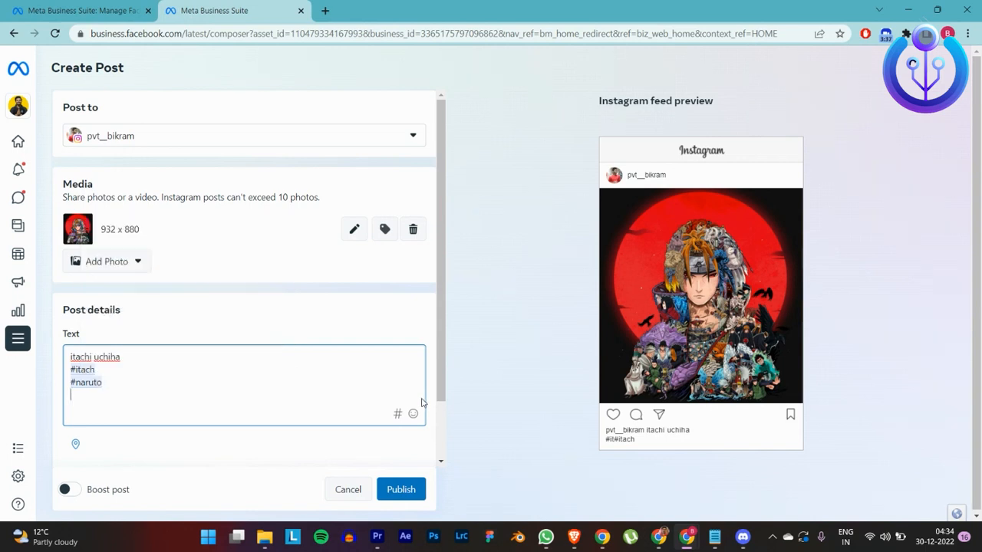
key(Return)
text(#anime)
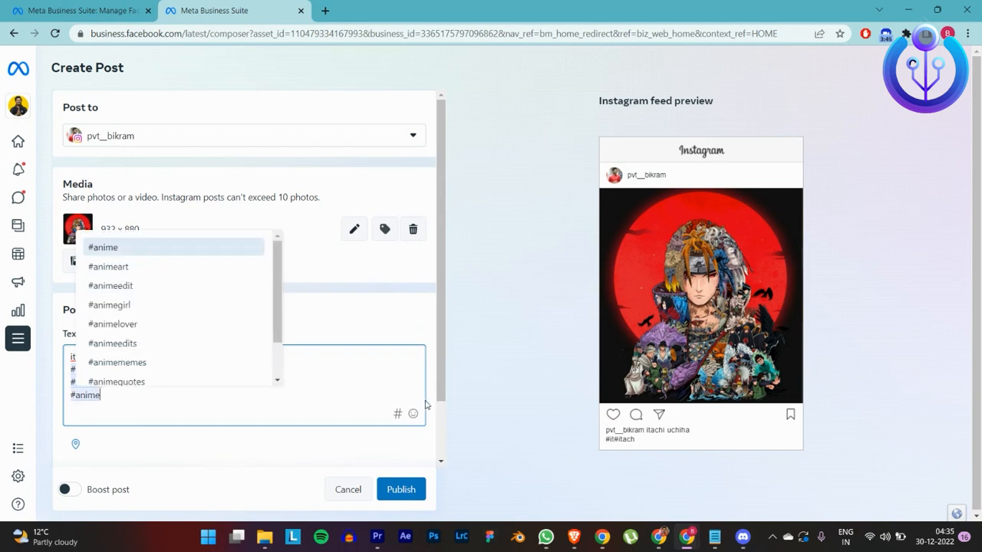
key(ctrl+a)
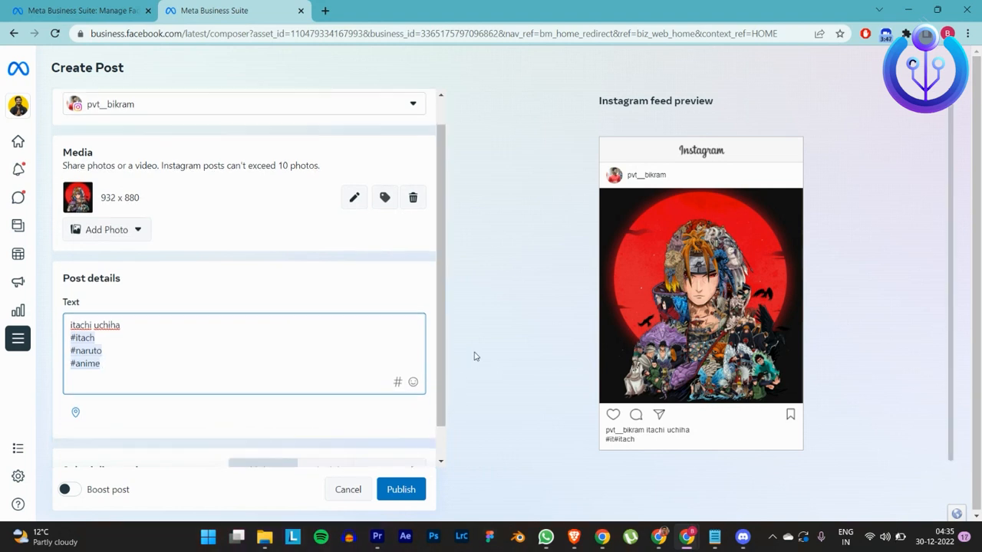
Step: Switch the scheduling option to Schedule
scroll(464, 357, down, 1)
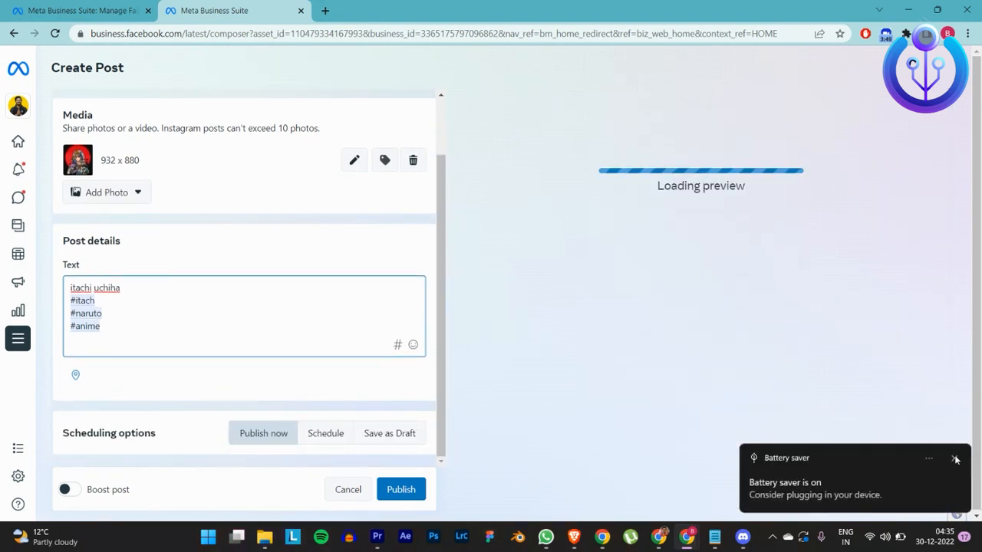
click(325, 433)
scroll(273, 384, down, 1)
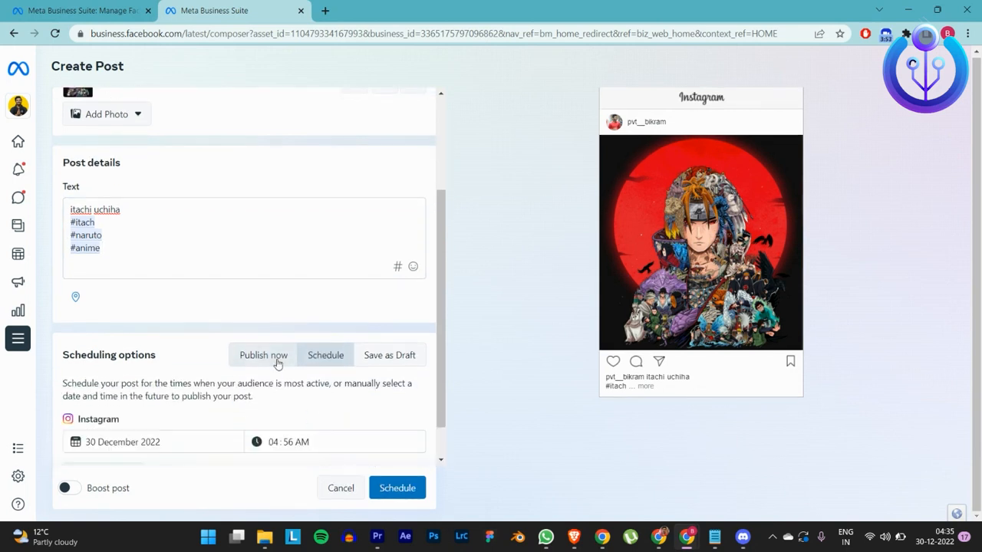
click(279, 356)
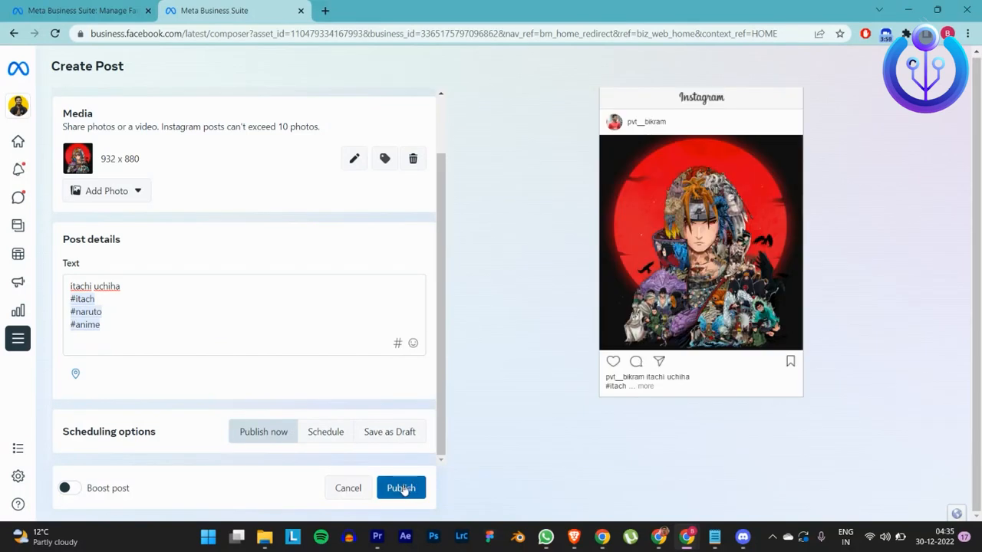
click(335, 443)
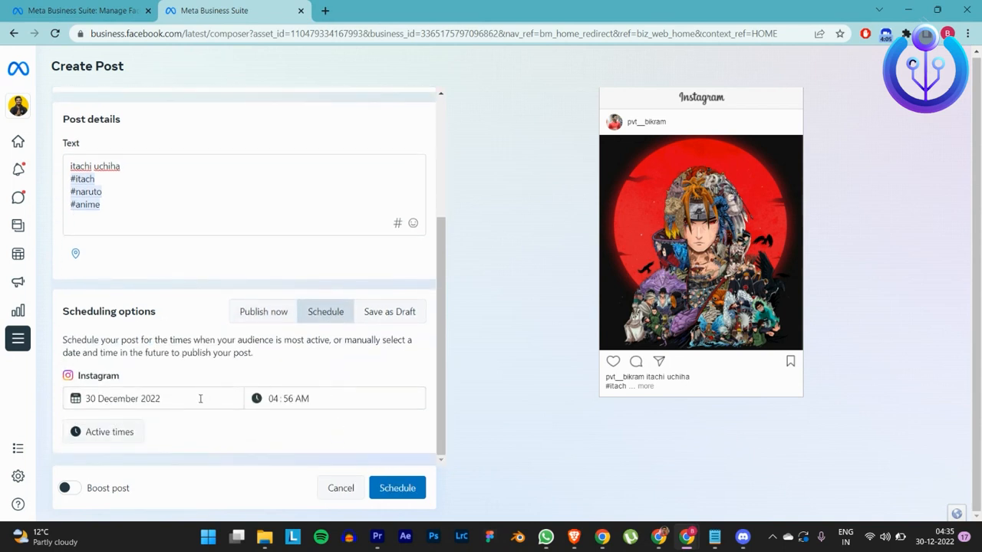
Step: Schedule the post for 30 December 2022 at 04:56 AM, keeping the preset date and time
click(196, 398)
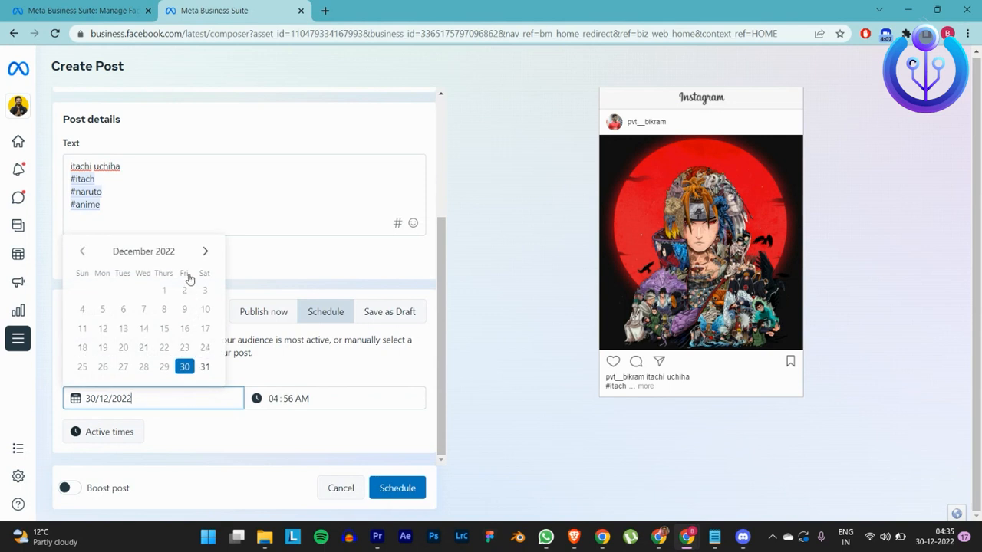
click(302, 377)
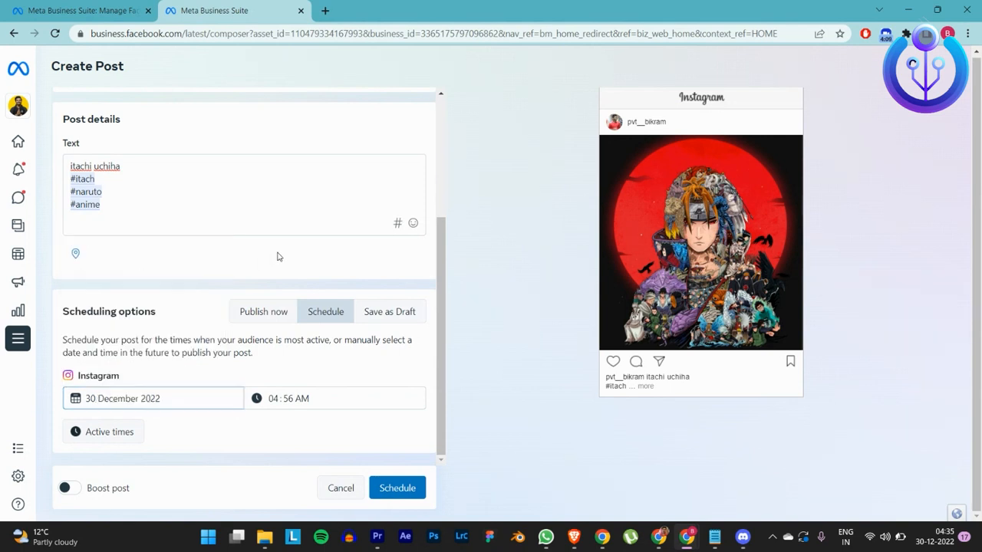
click(291, 398)
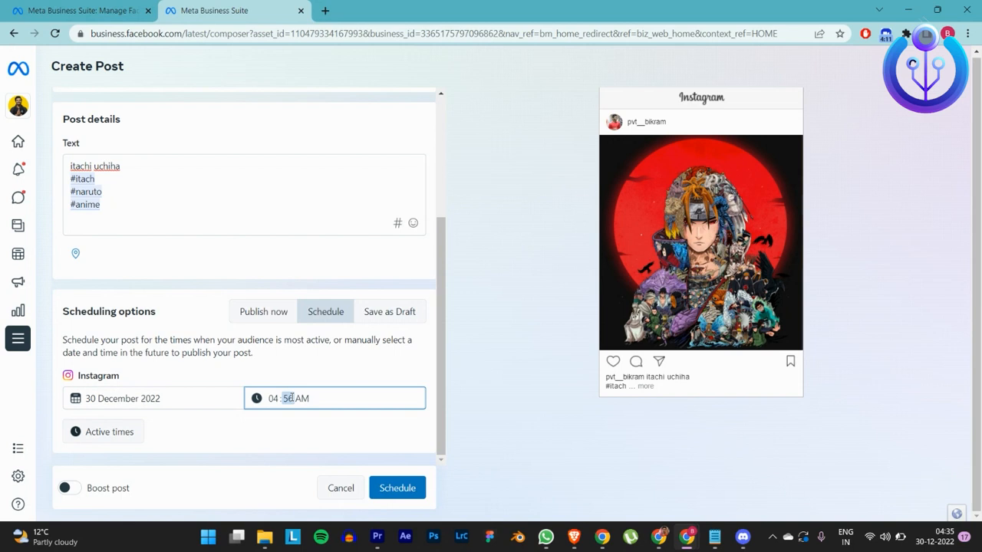
click(390, 451)
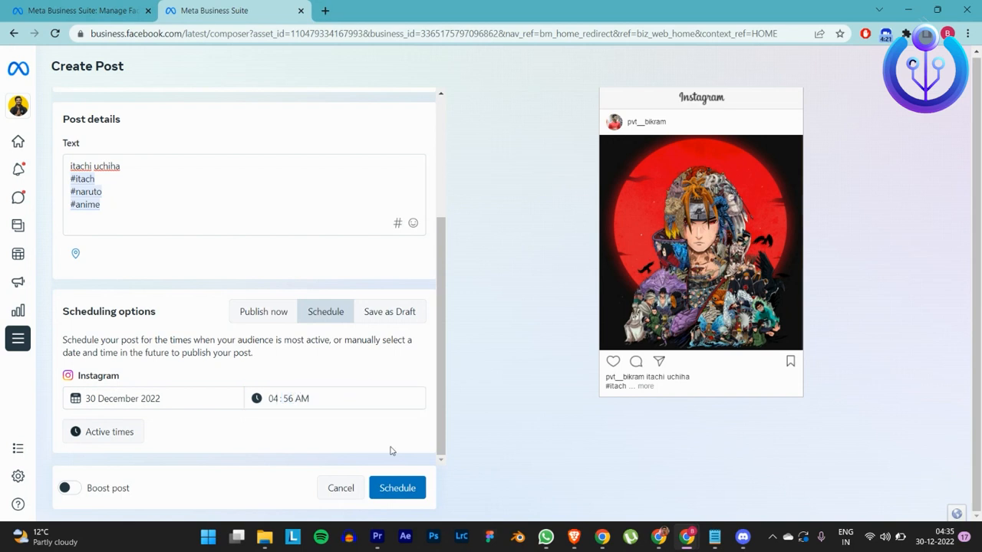
click(413, 494)
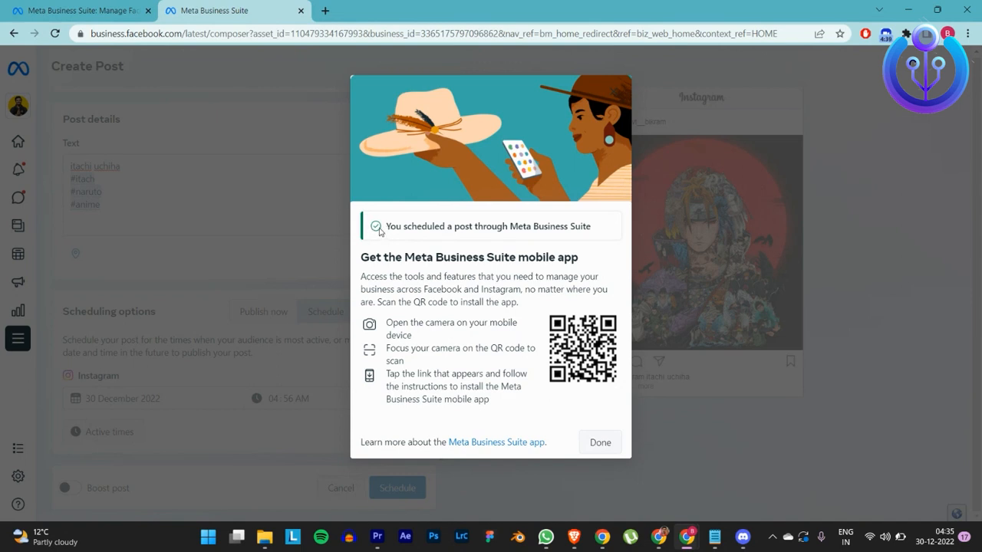
Step: Close the scheduling confirmation and examine the scheduled post in the Planner calendar
drag(460, 230, 592, 229)
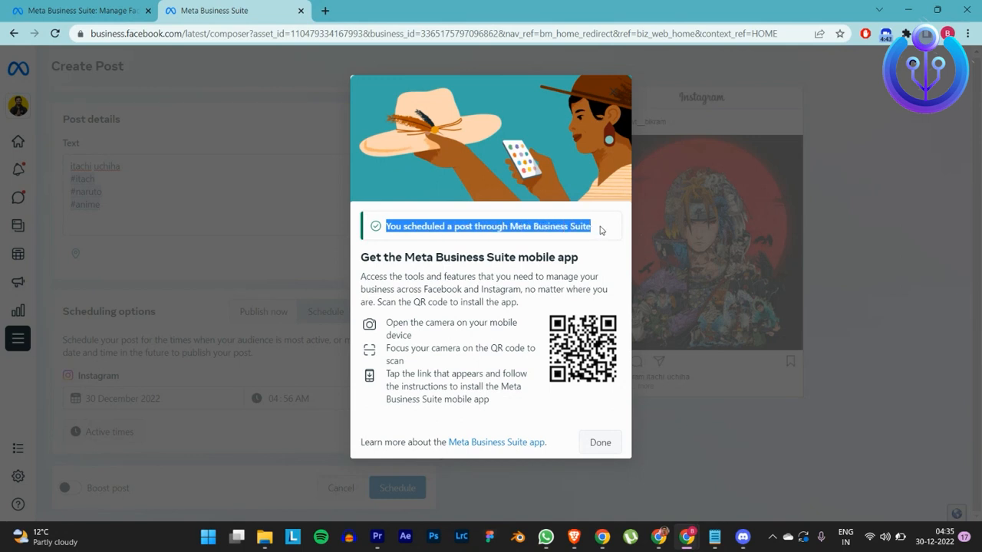
click(580, 196)
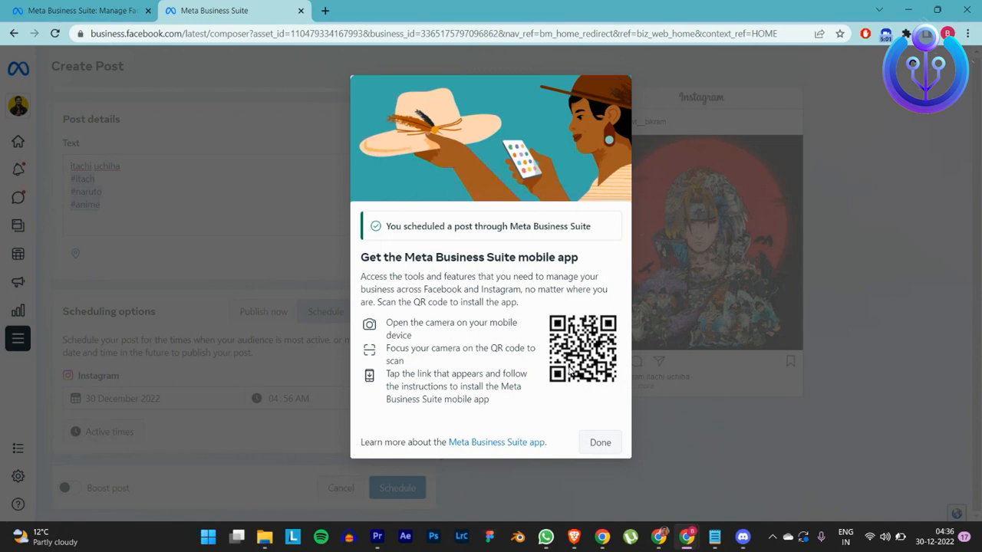
click(612, 453)
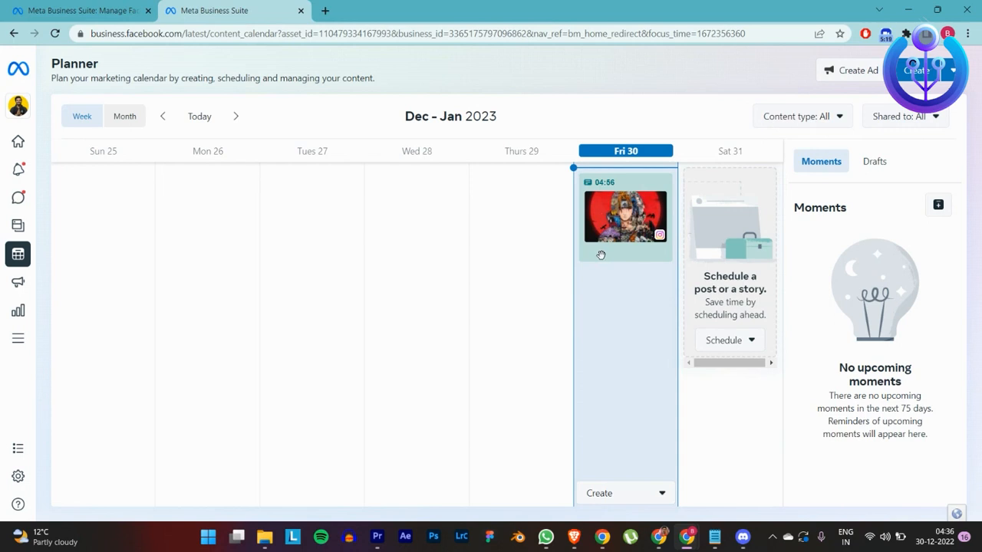
mouse_move(600, 254)
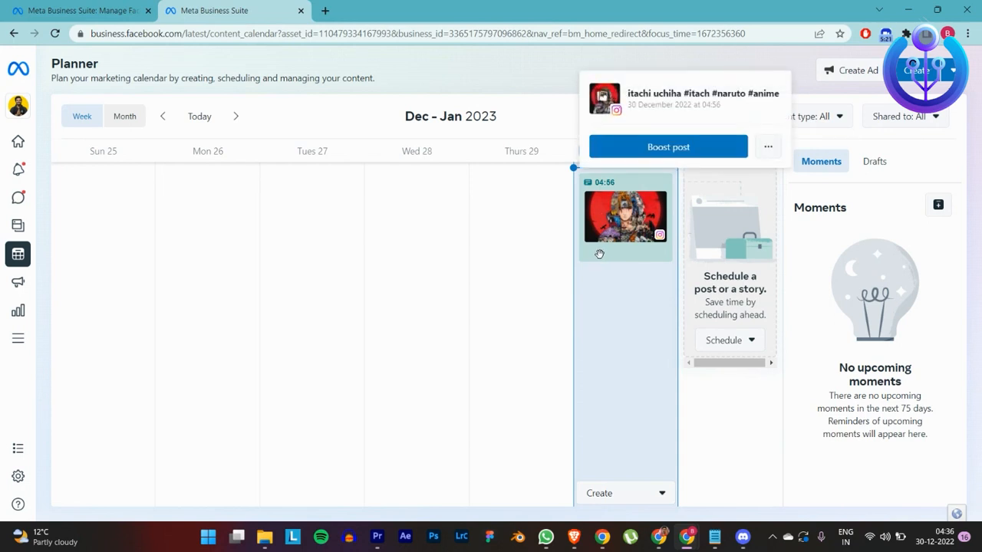